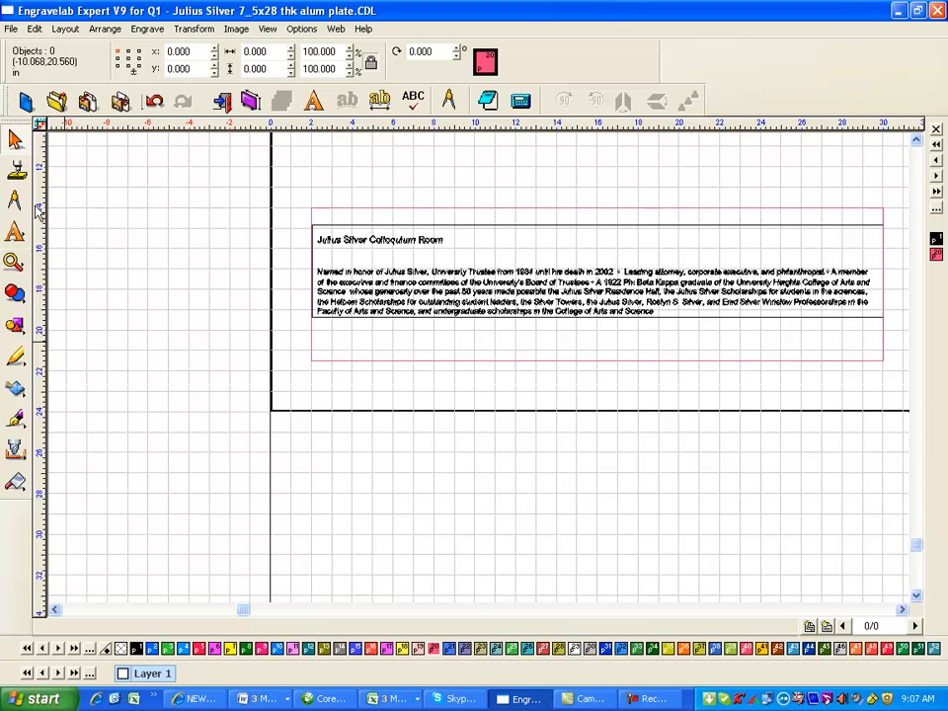
Select only the first letter J of the plate's heading text.
key(F5)
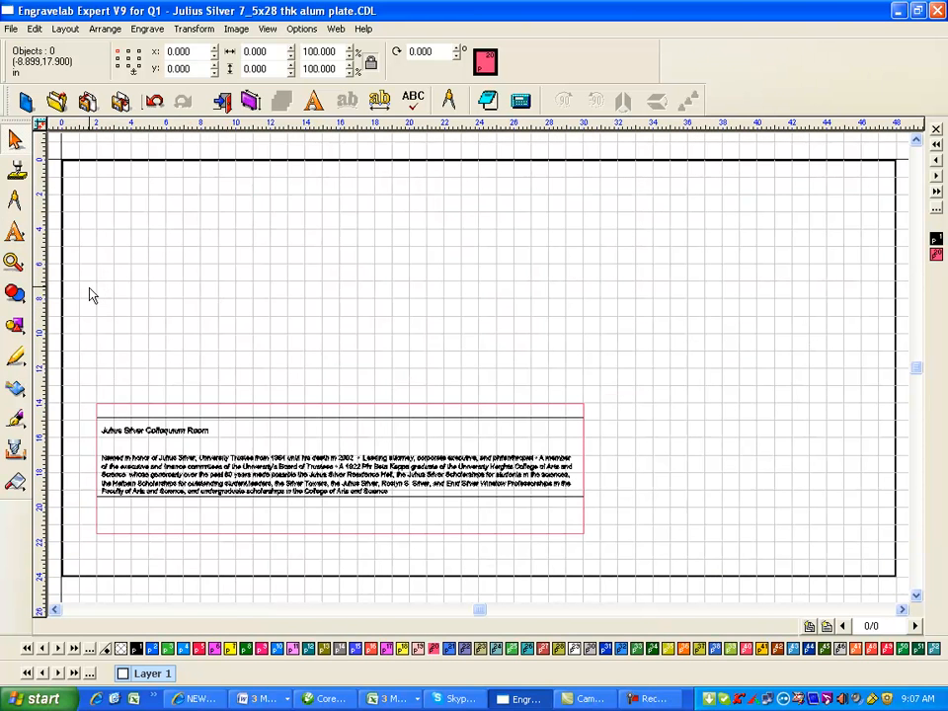
click(14, 262)
click(61, 266)
drag(80, 404, 170, 459)
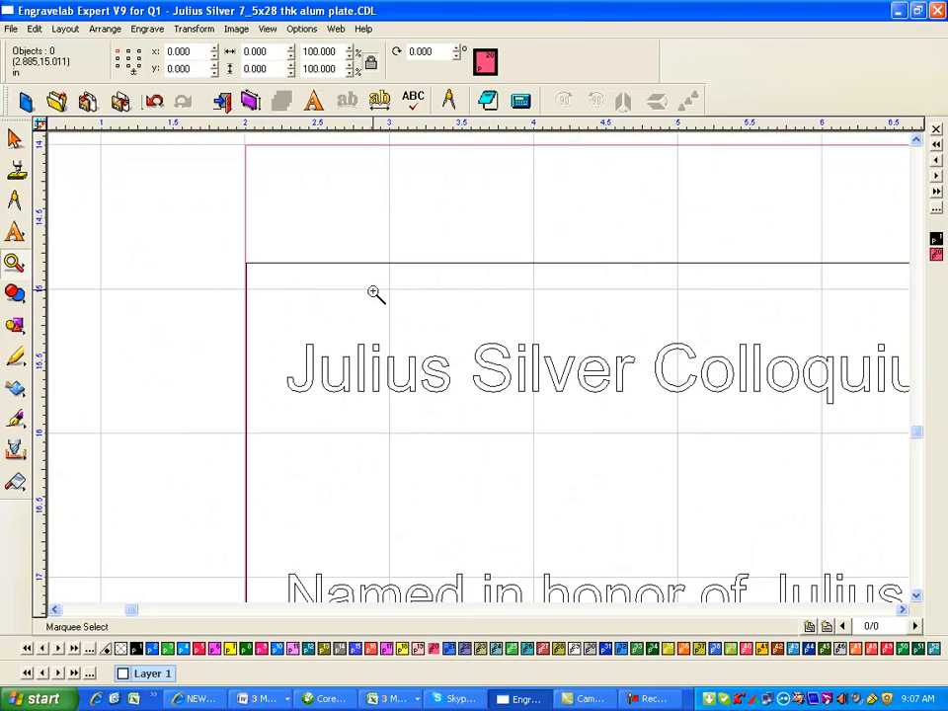
drag(198, 290, 336, 446)
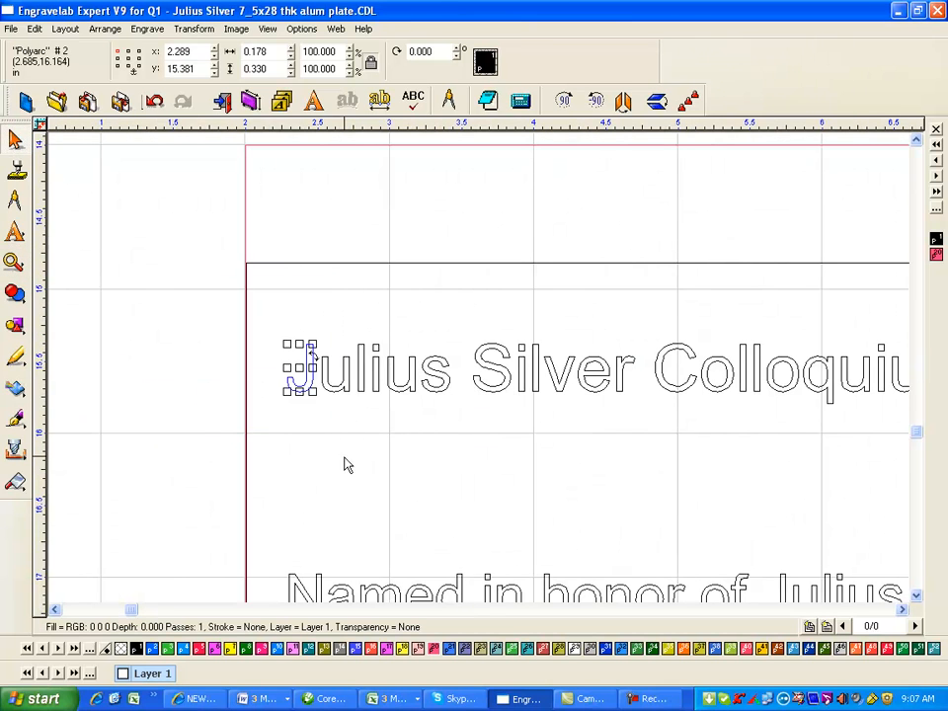
Create a custom copy of the Q3X STD-ZU output driver named TEXT Q3X STD-ZU.
click(153, 30)
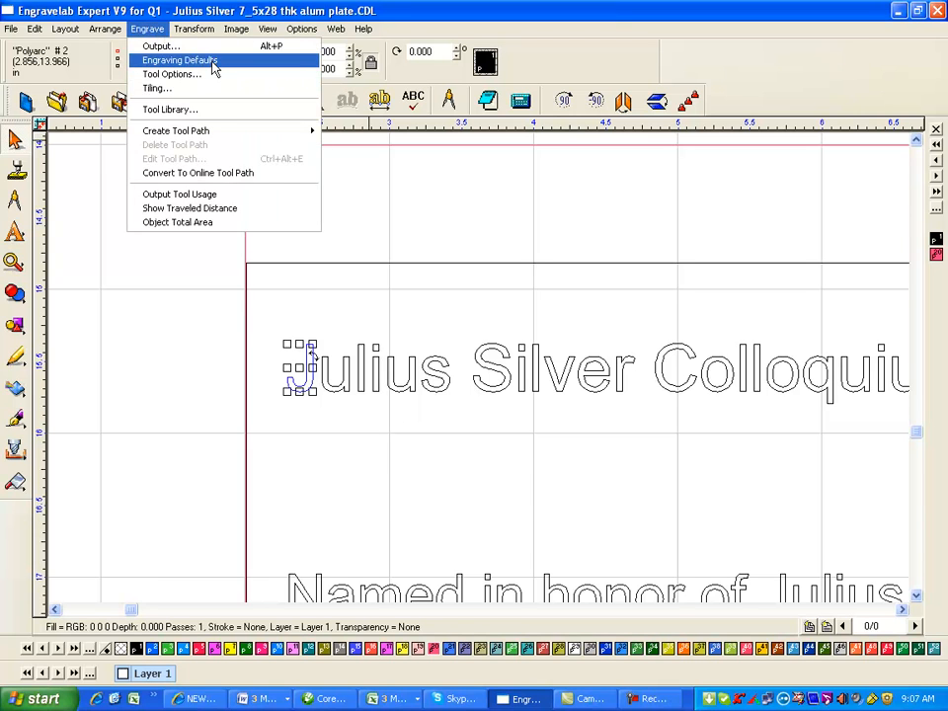
click(161, 47)
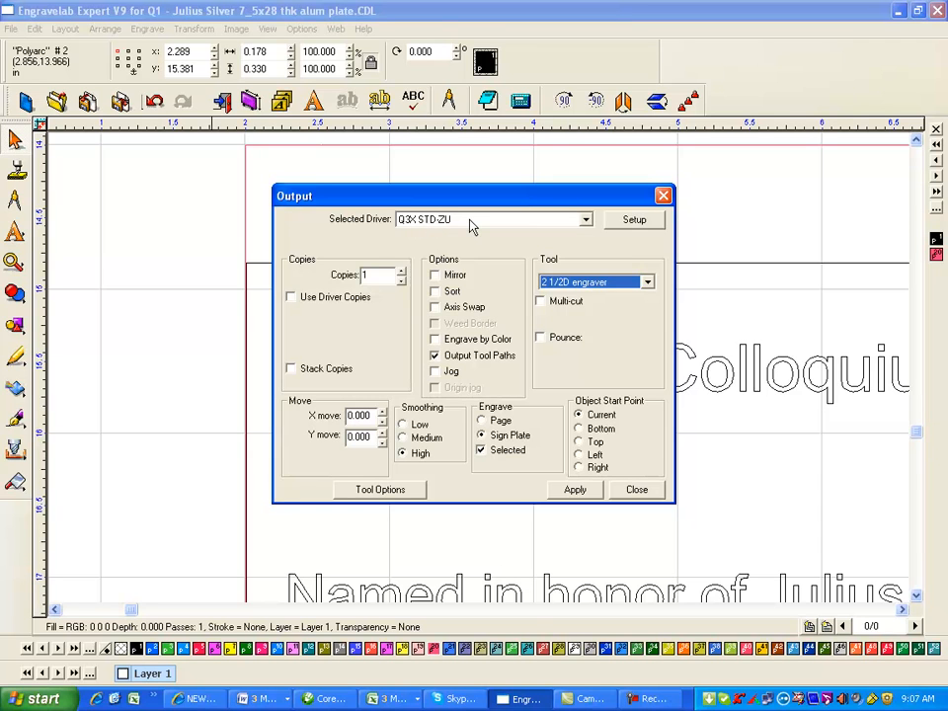
click(644, 219)
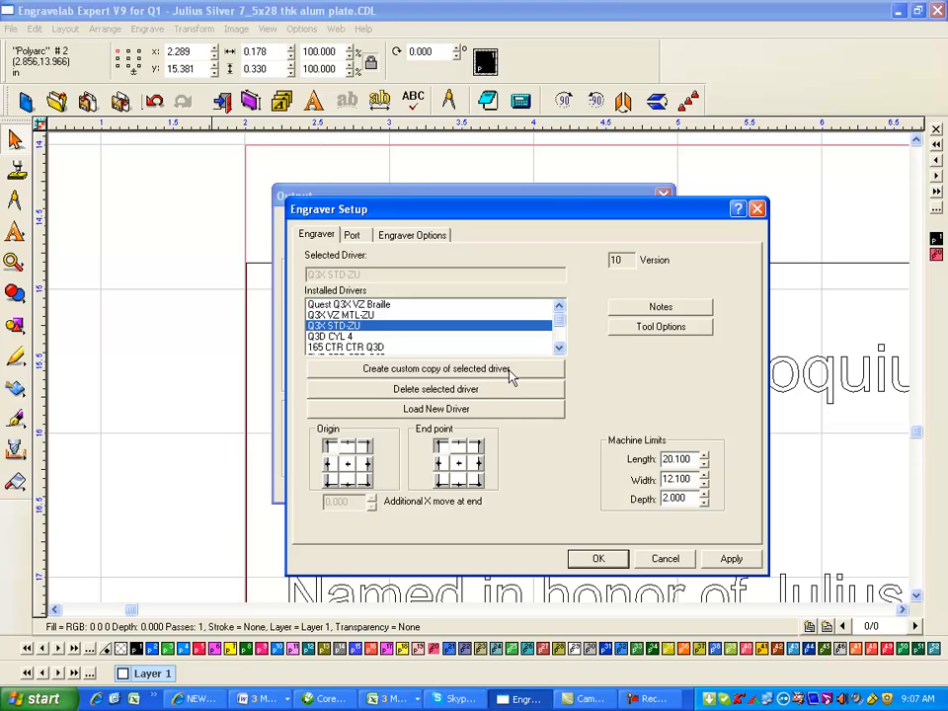
click(482, 377)
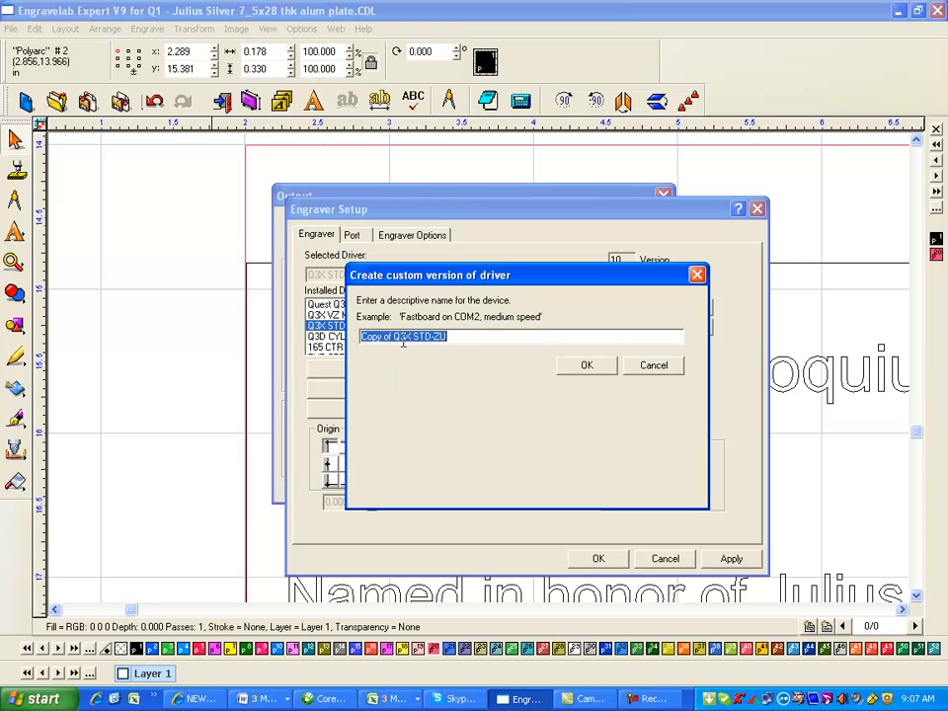
drag(392, 336, 49, 339)
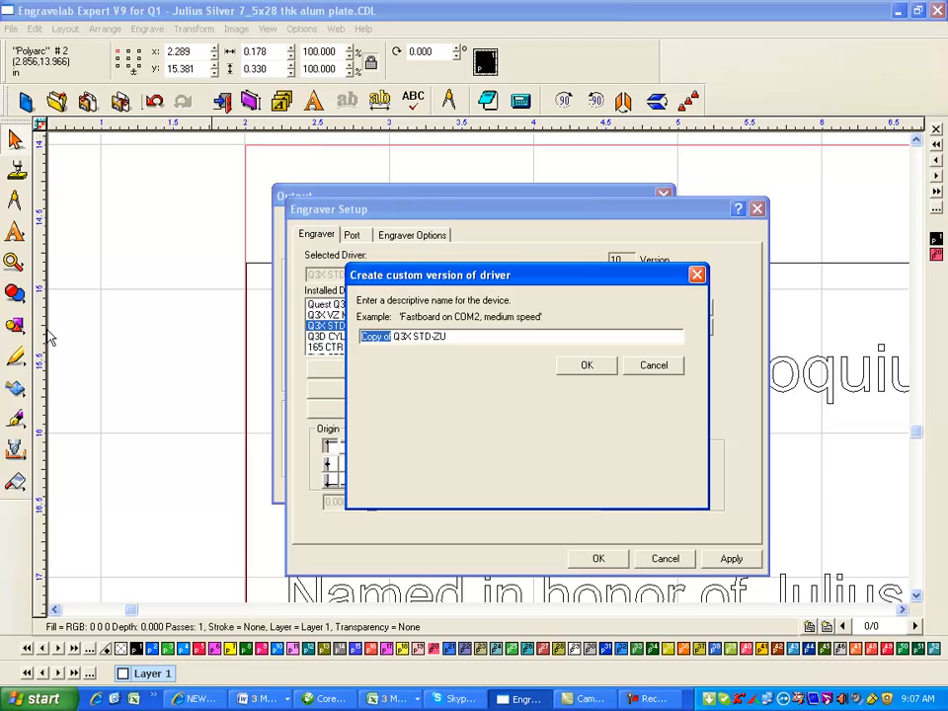
text(TX)
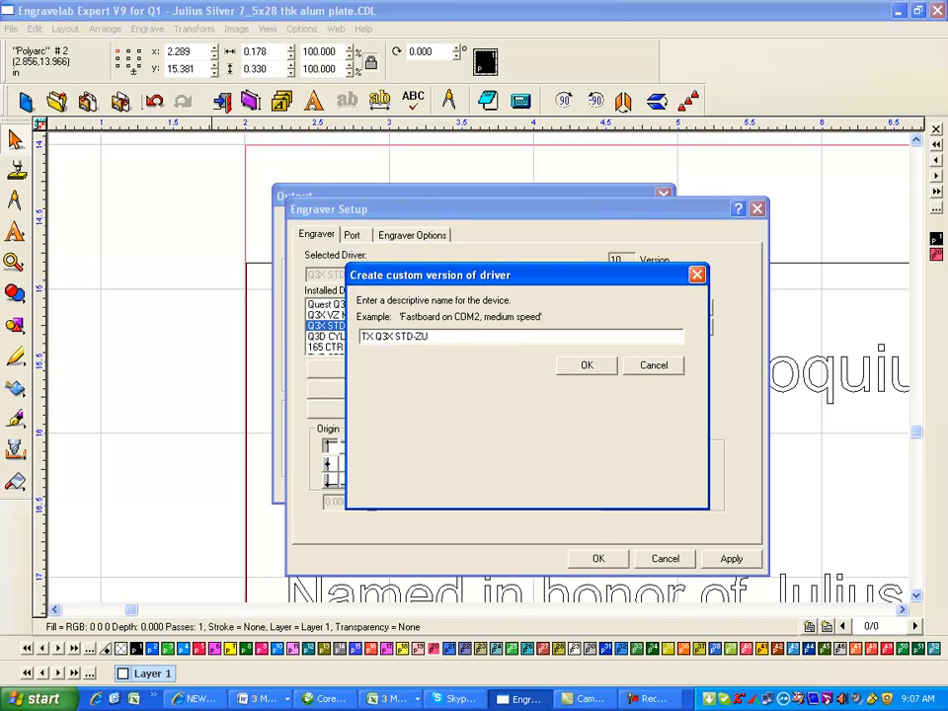
key(BackSpace)
text(EXT)
click(588, 365)
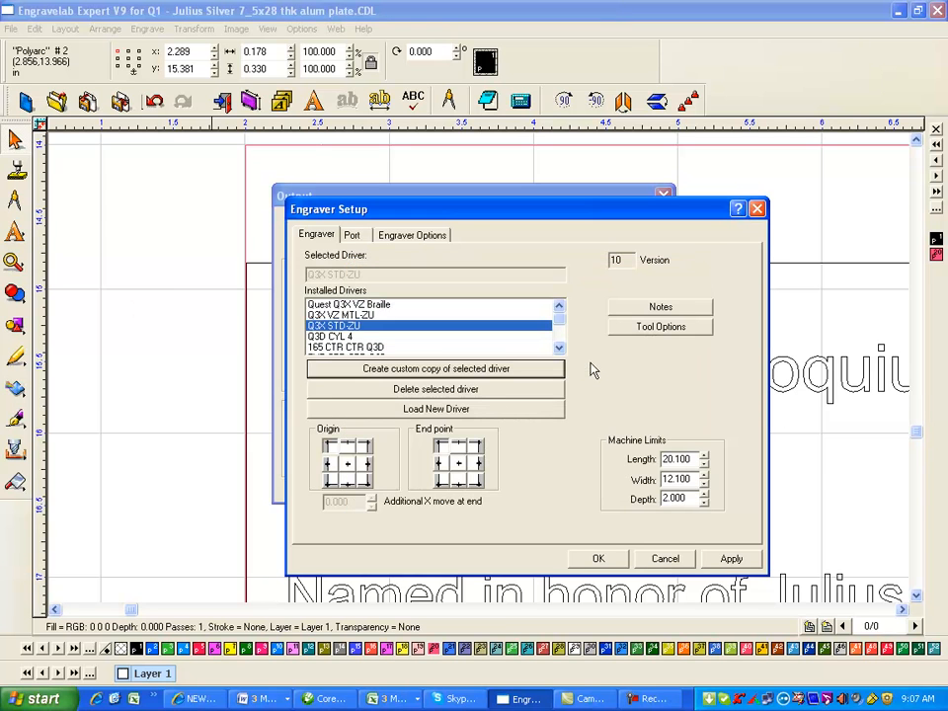
Choose the TEXT Q3X STD-ZU driver and set its port location to FILE:.
drag(560, 327, 560, 357)
click(368, 349)
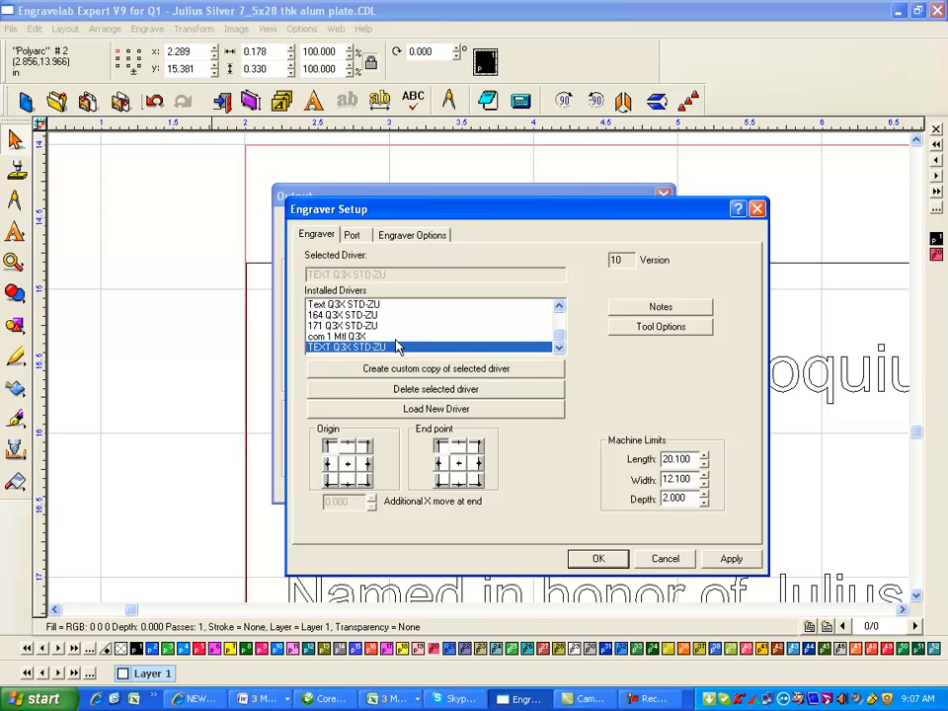
click(355, 236)
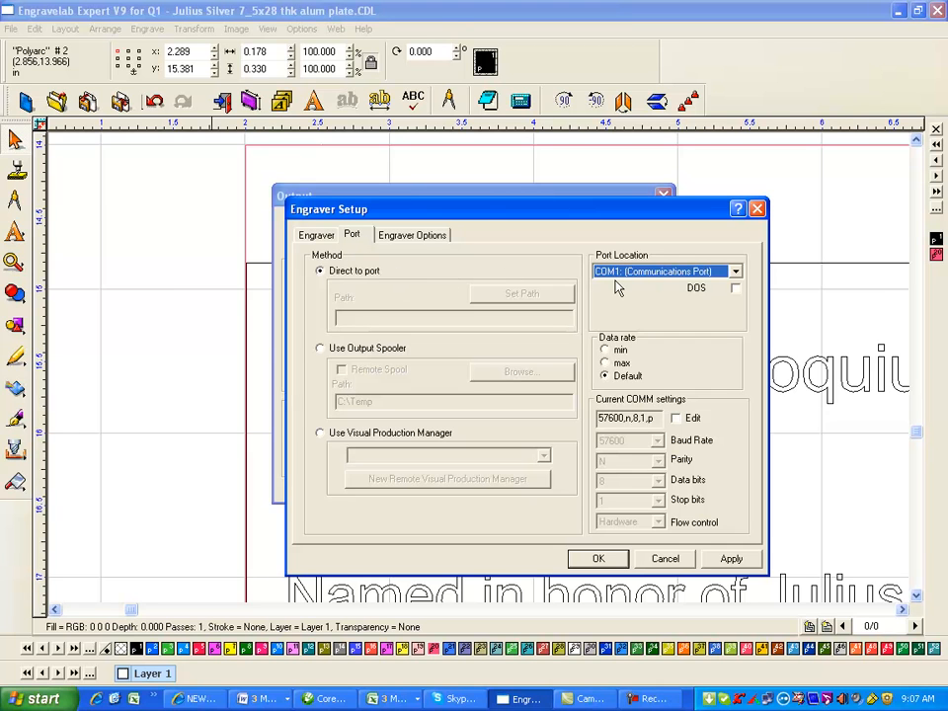
click(736, 273)
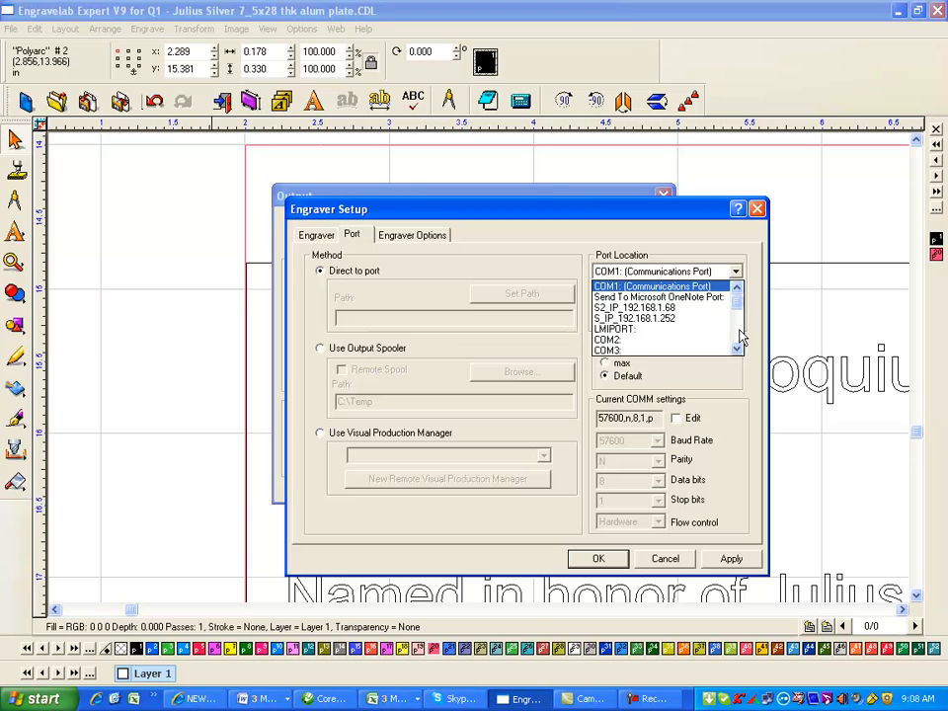
click(737, 350)
click(737, 350)
click(737, 350)
click(737, 350)
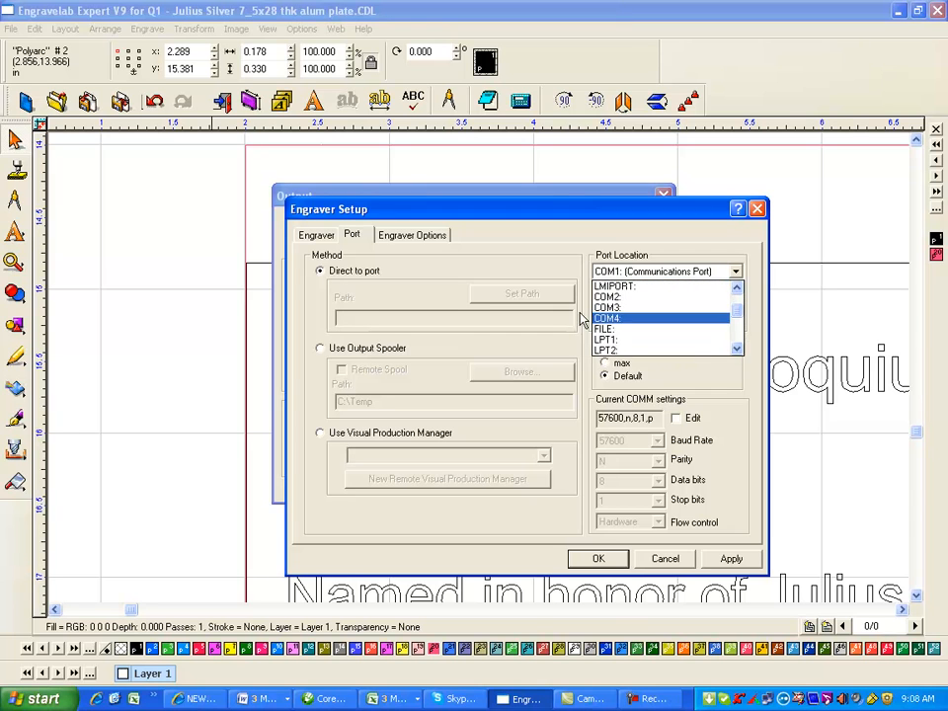
click(618, 332)
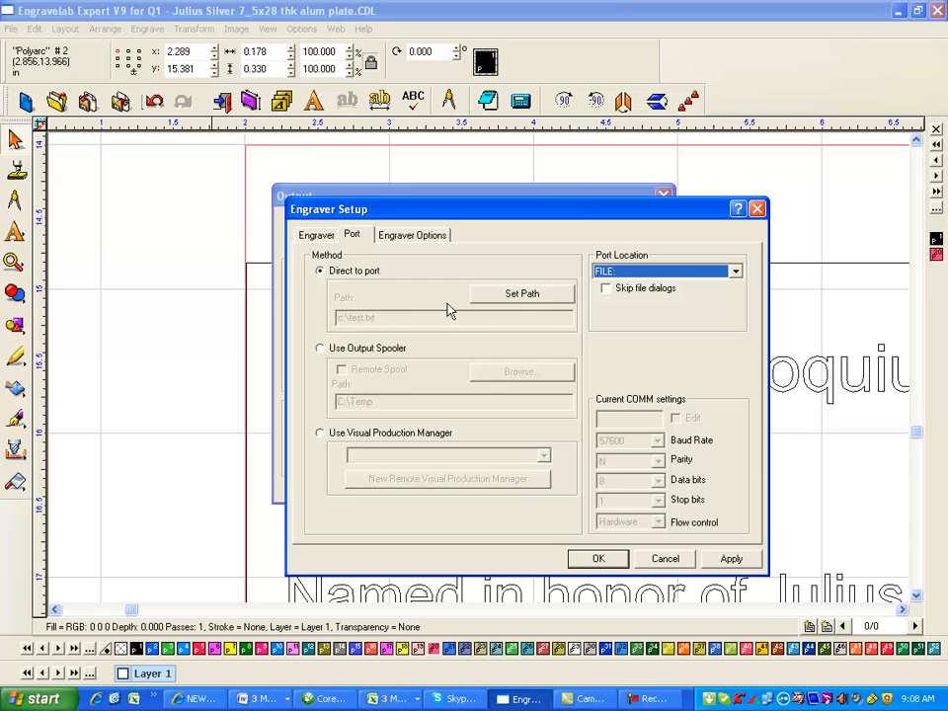
Accept c:\ as output path with file name test and extension txt, then save the engraver setup and close the output settings.
click(524, 299)
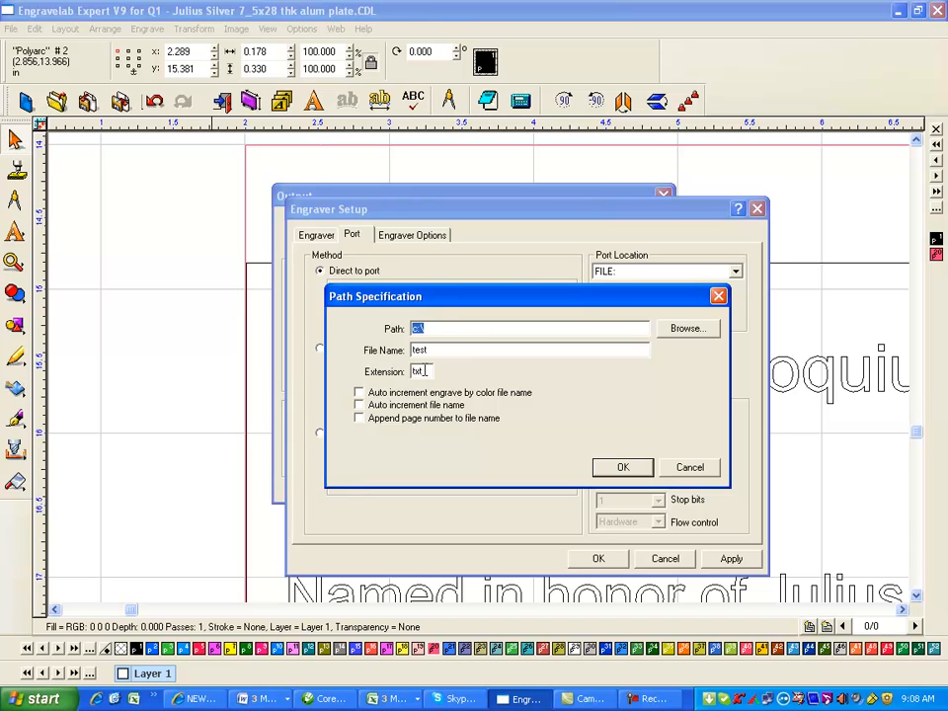
click(624, 468)
drag(477, 207, 533, 116)
click(651, 471)
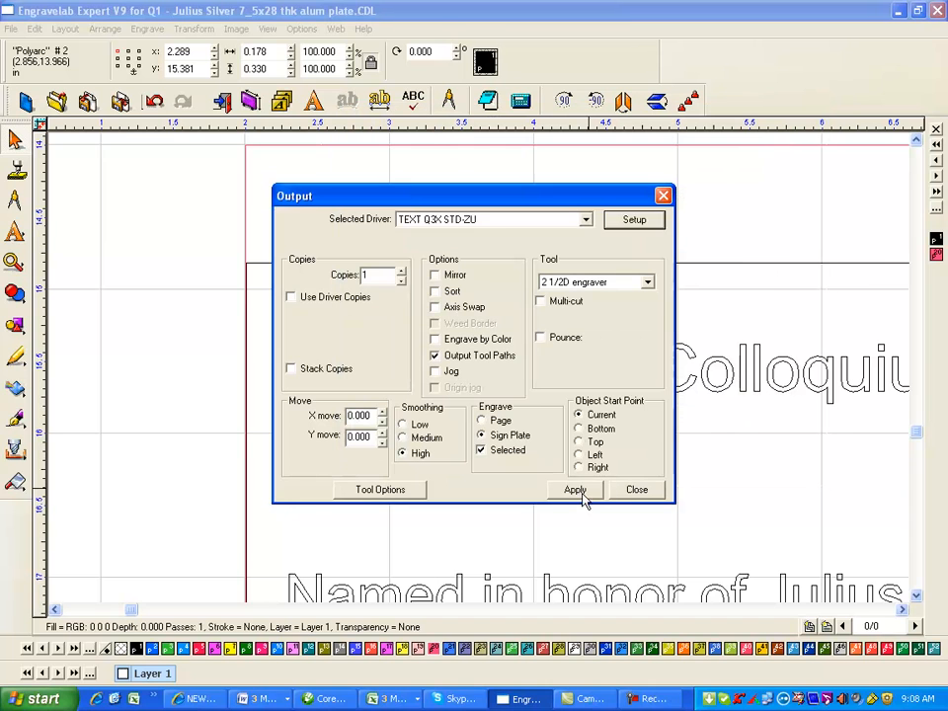
click(640, 491)
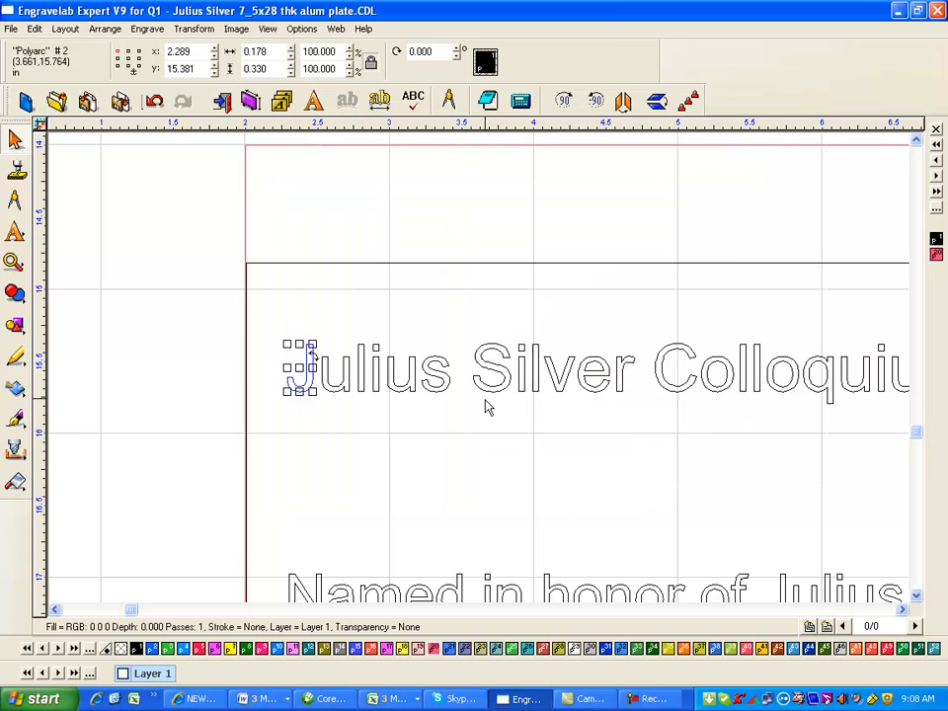
Output the selected letter J to test.txt on the C: drive, accepting small tiles and replacing the existing file.
click(143, 30)
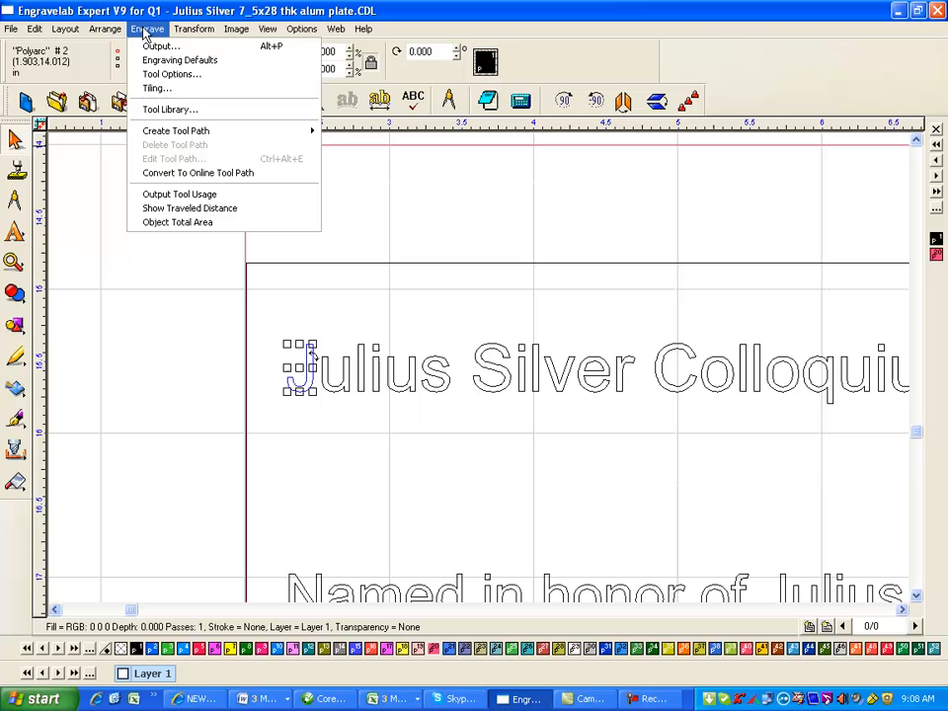
click(184, 46)
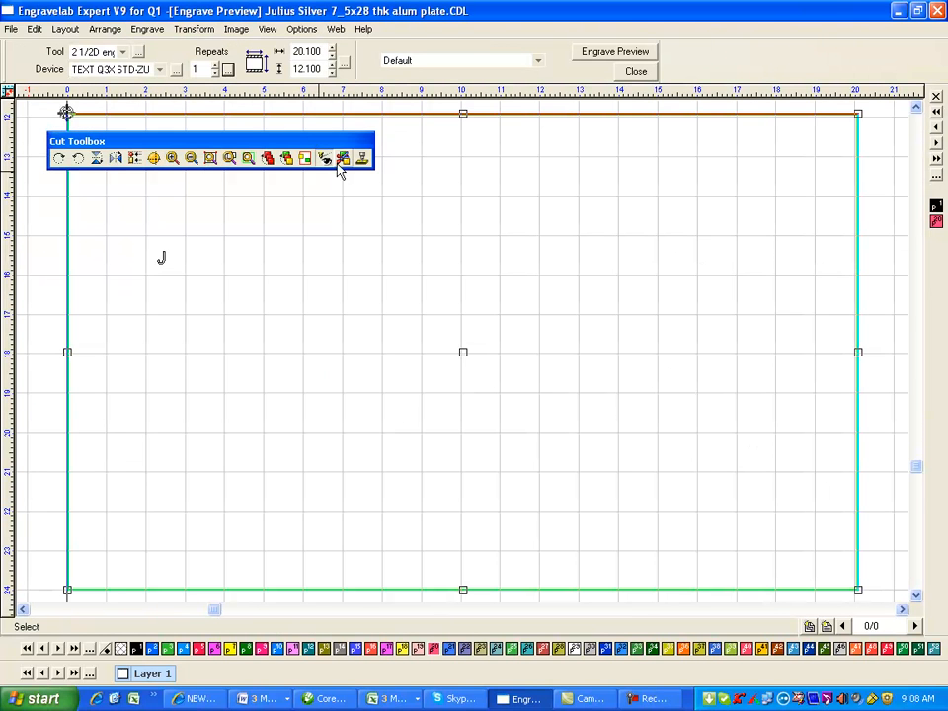
click(363, 160)
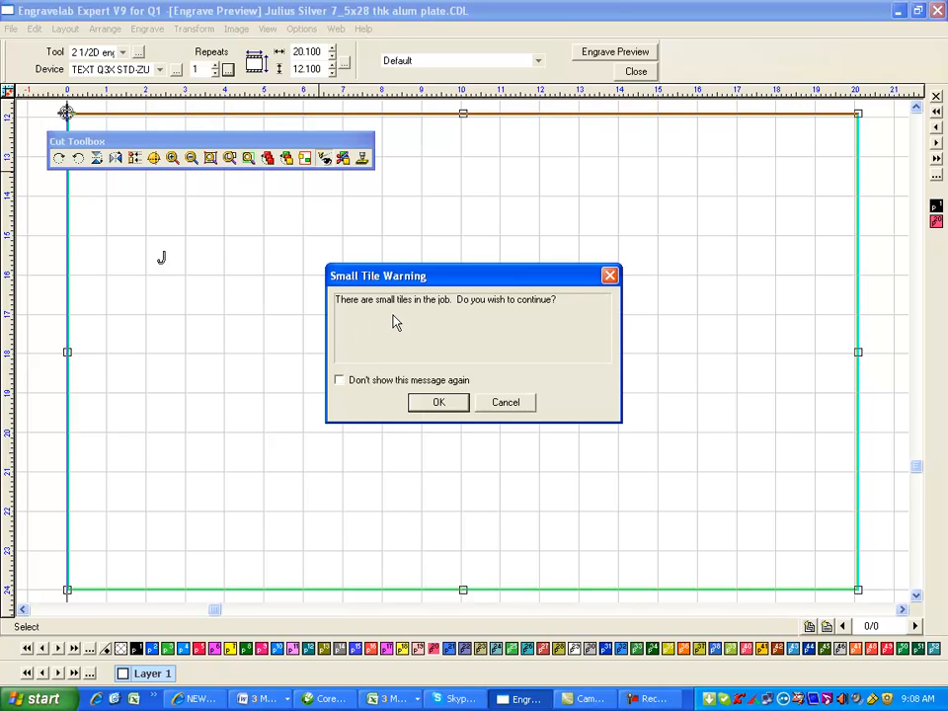
click(443, 400)
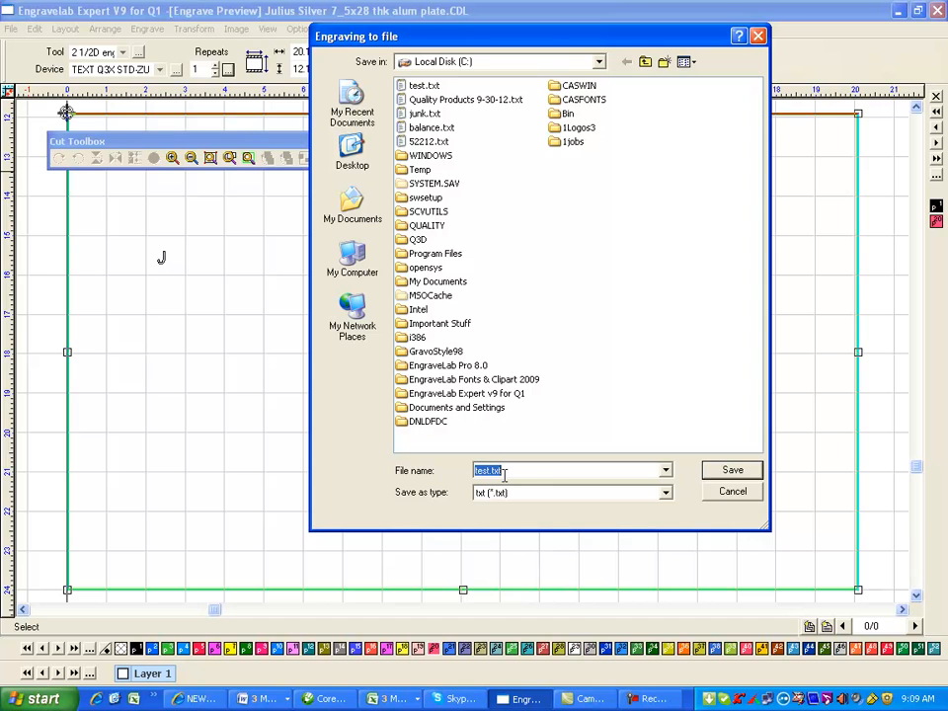
click(737, 470)
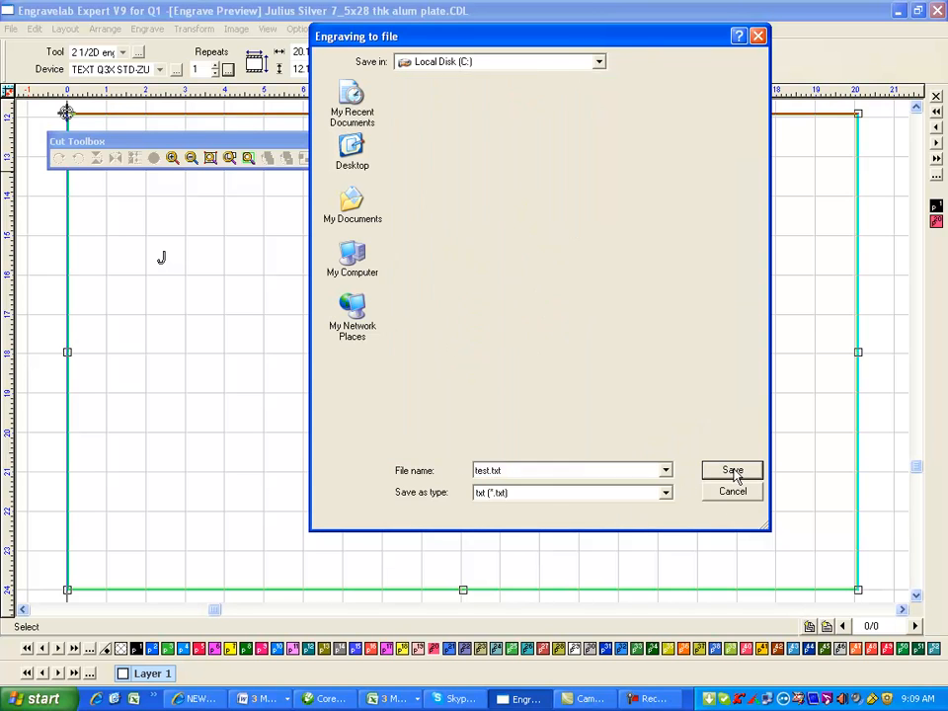
click(447, 379)
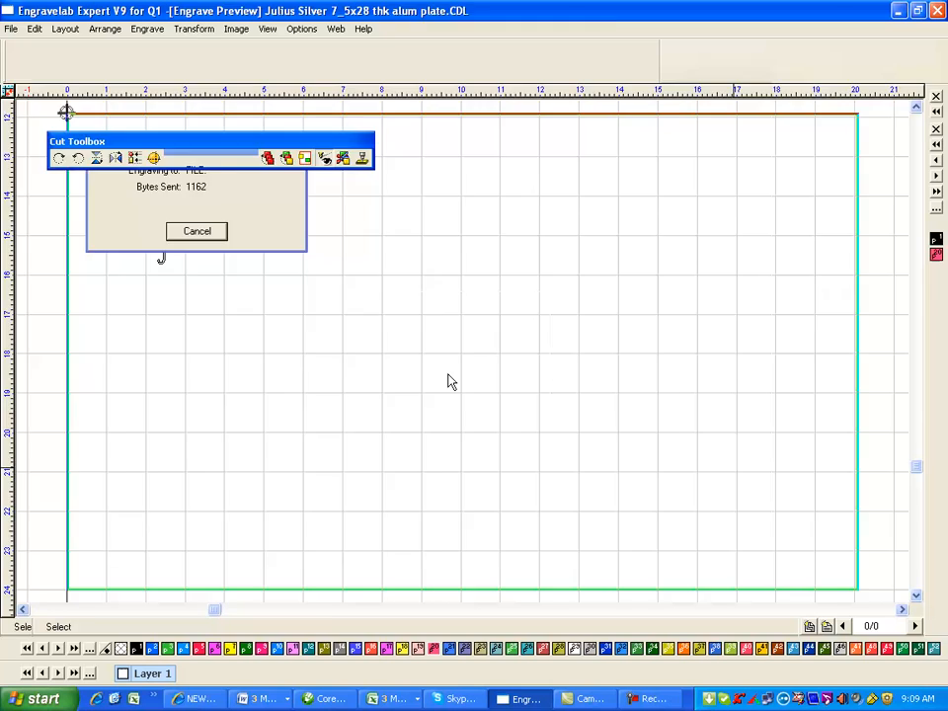
Switch to the desktop, open test.txt from the C: drive in Notepad, and move and widen its window.
click(898, 11)
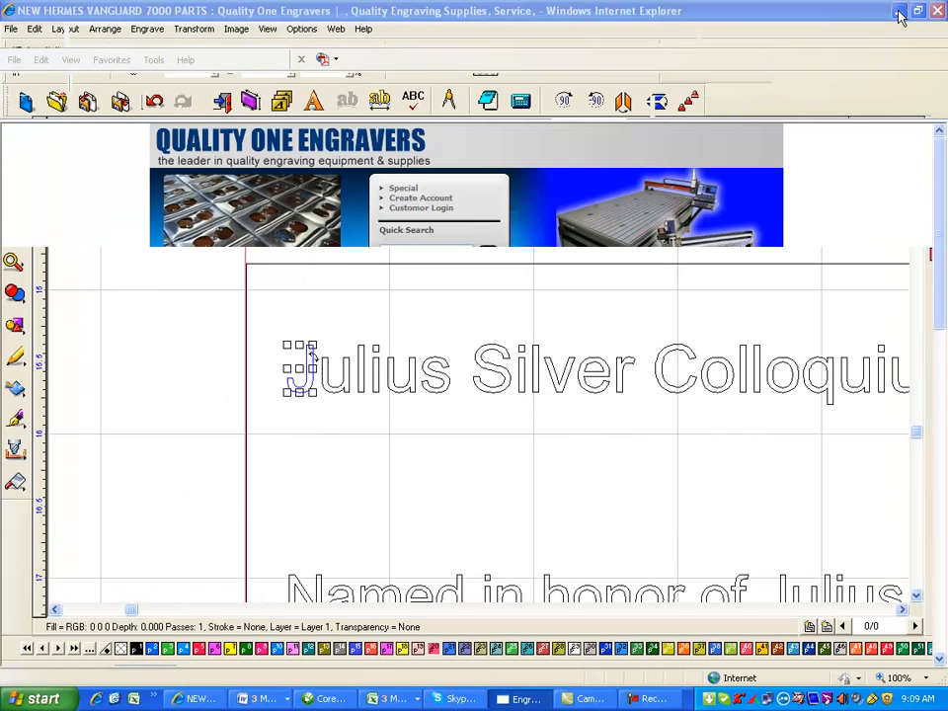
click(899, 11)
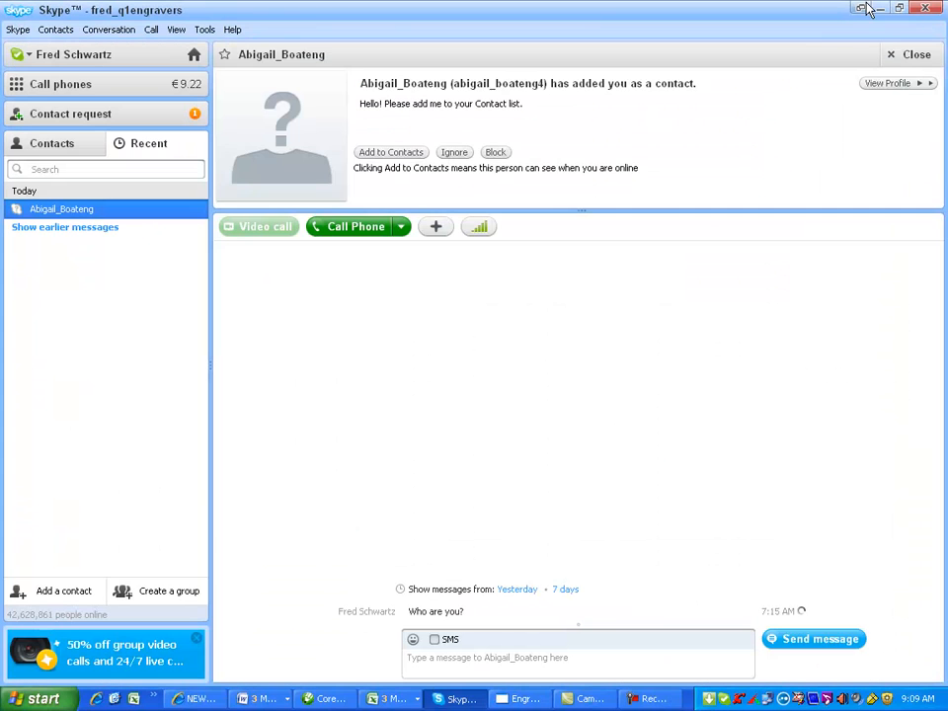
click(883, 11)
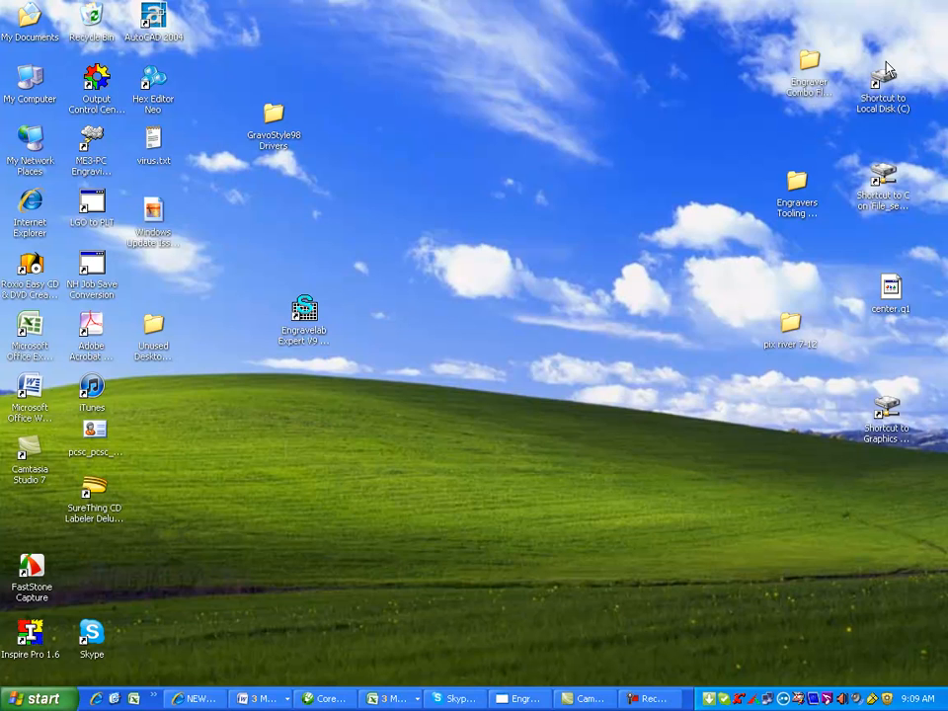
double_click(884, 77)
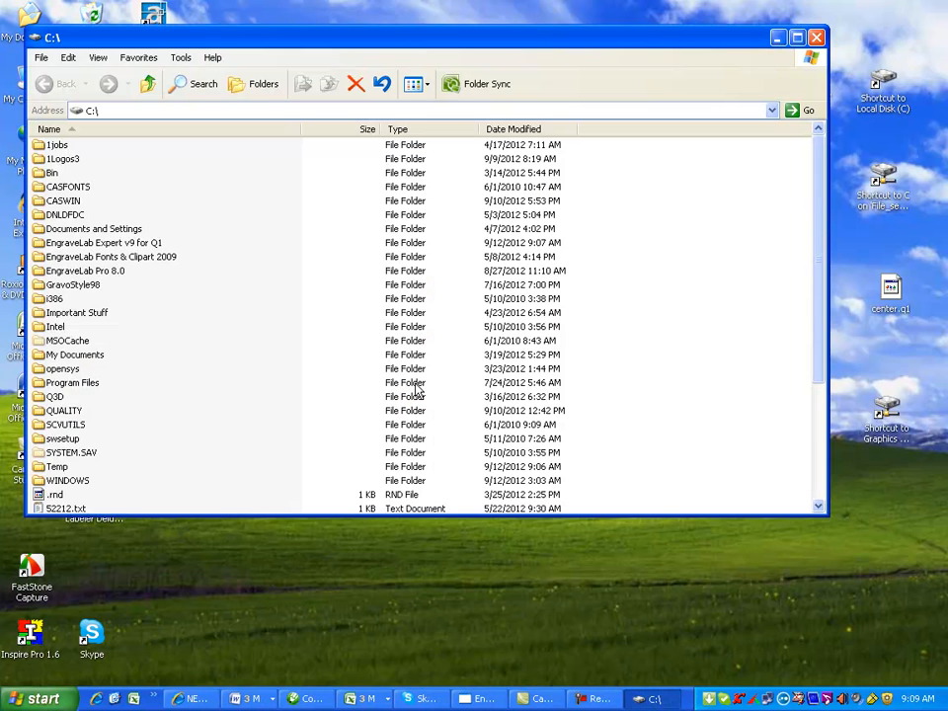
click(61, 439)
scroll(89, 452, down, 4)
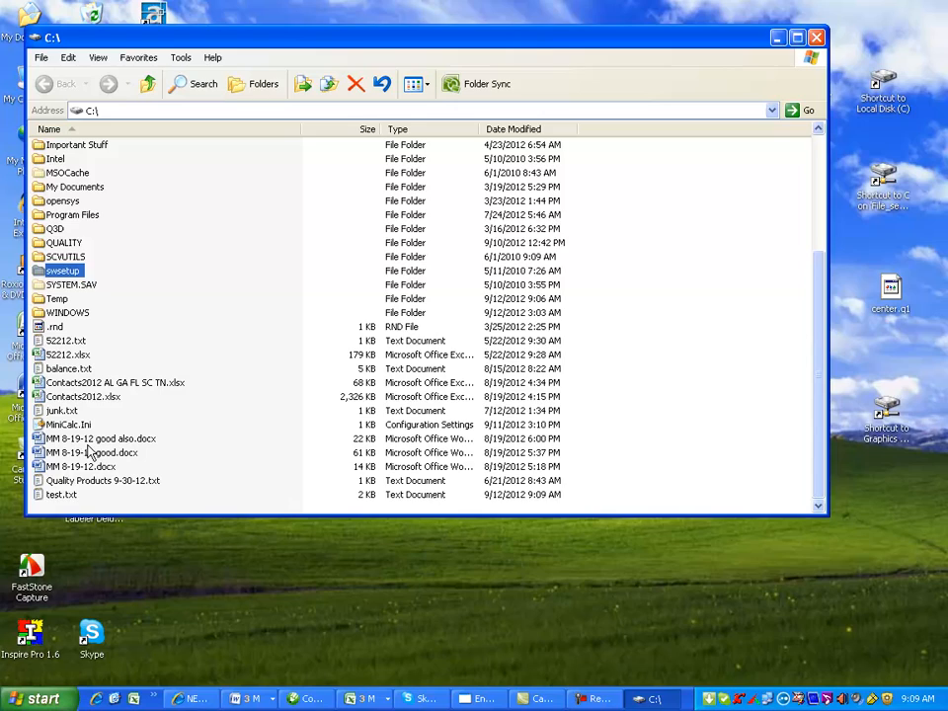
double_click(60, 495)
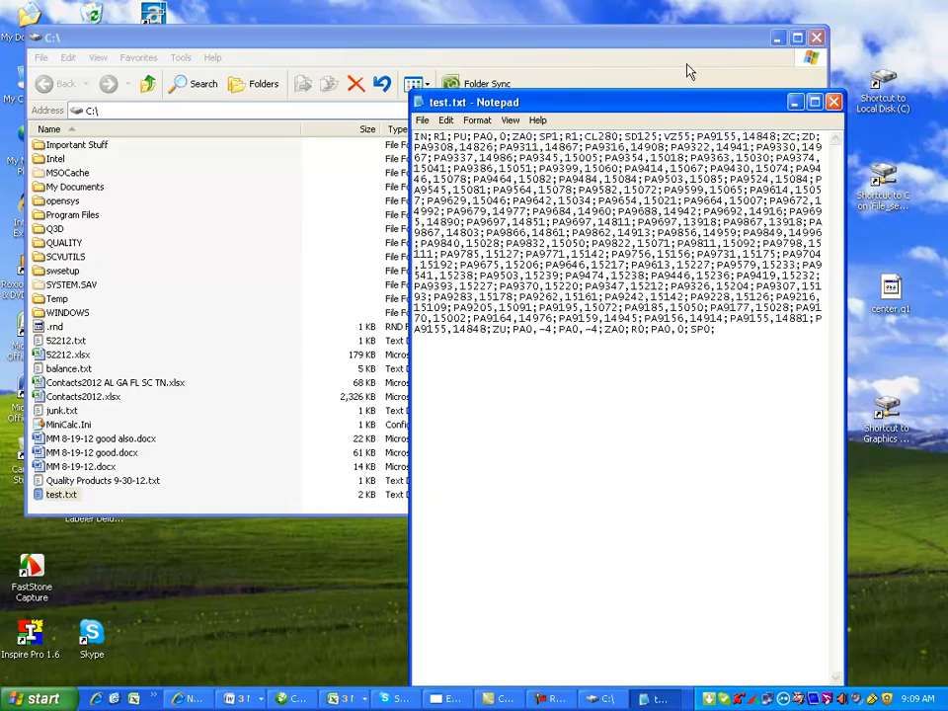
drag(667, 91, 437, 99)
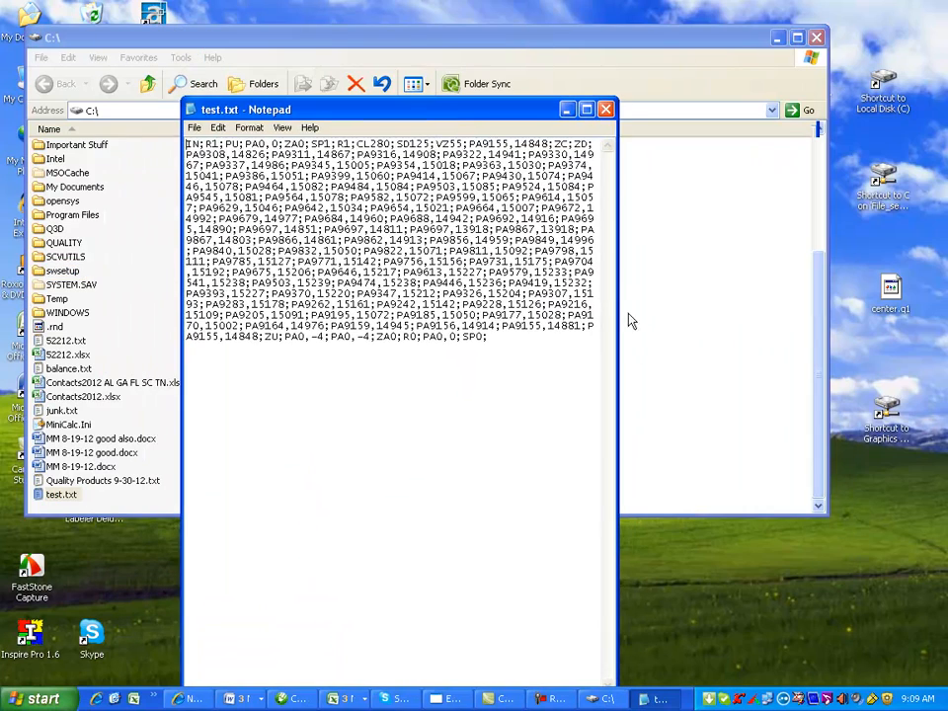
drag(619, 305, 787, 275)
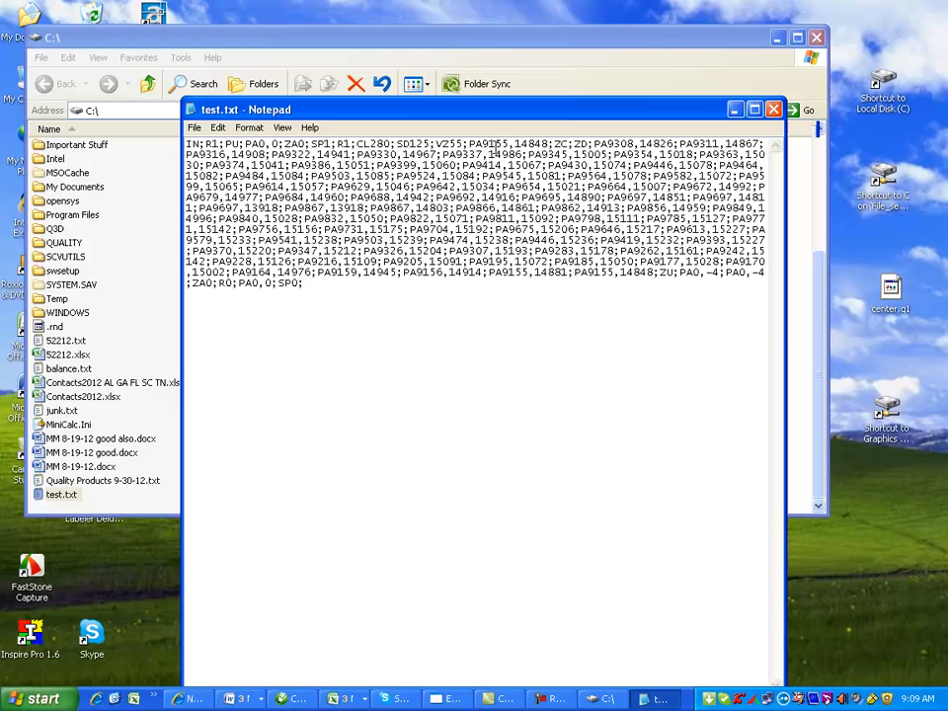
Insert line breaks in the code before PA9155,14848, before CL280 and before SD125.
key(Return)
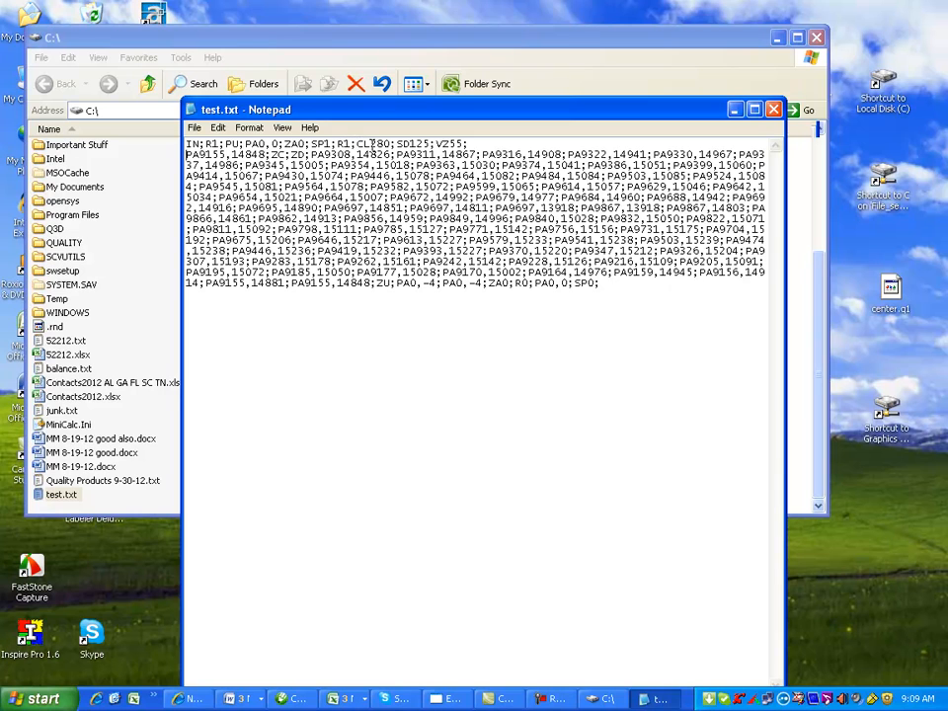
key(Return)
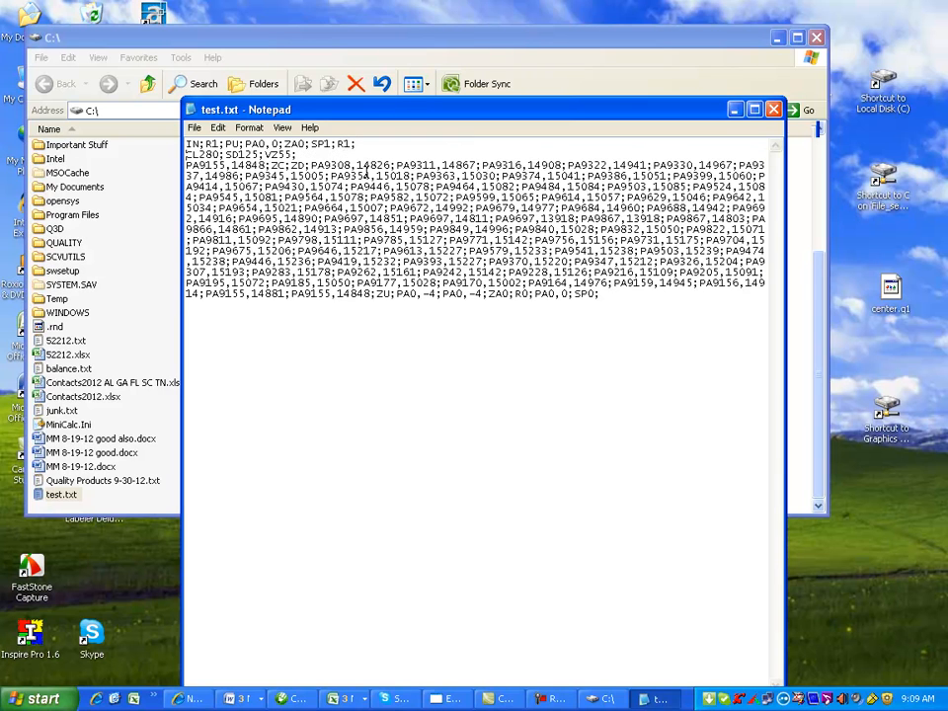
click(225, 156)
key(Return)
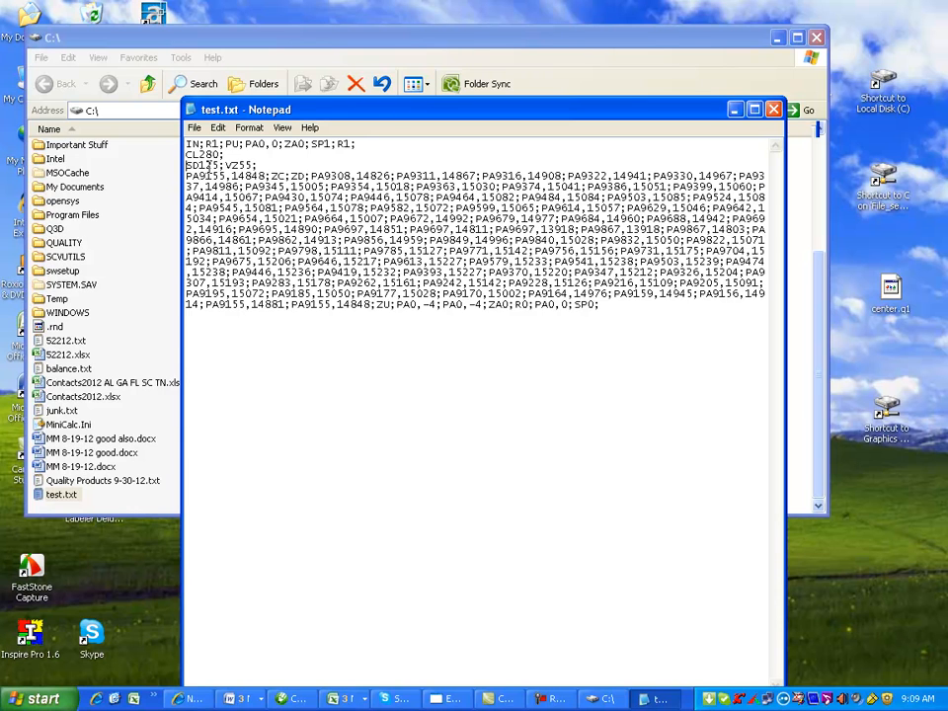
Split the setup and pen commands onto separate lines by inserting line breaks before VZ55, ZC, ZD and PA9308,14826.
click(225, 166)
key(Return)
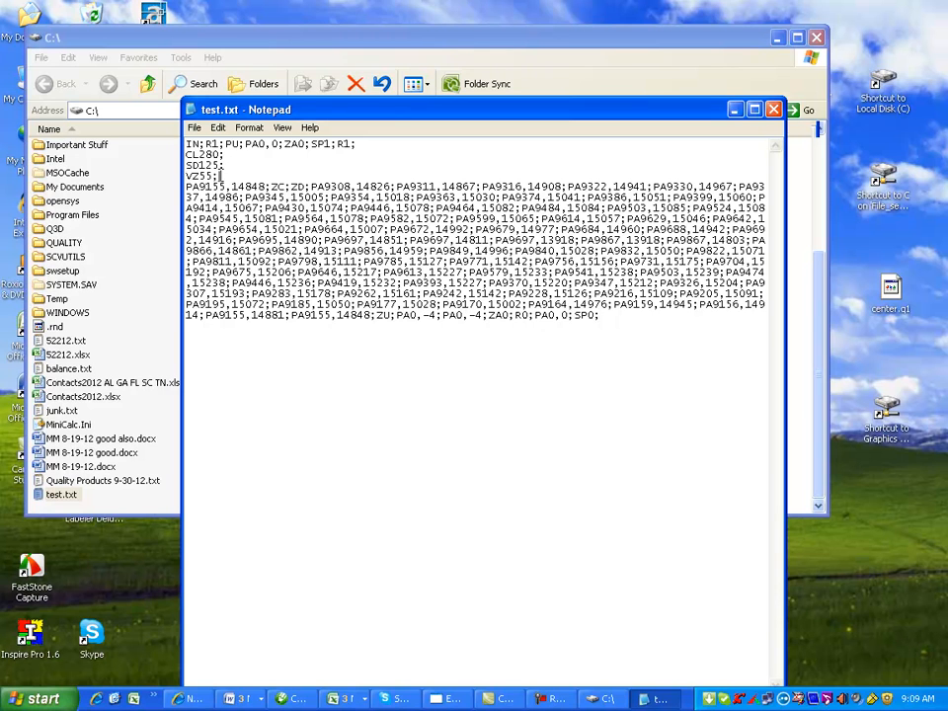
click(270, 186)
key(Return)
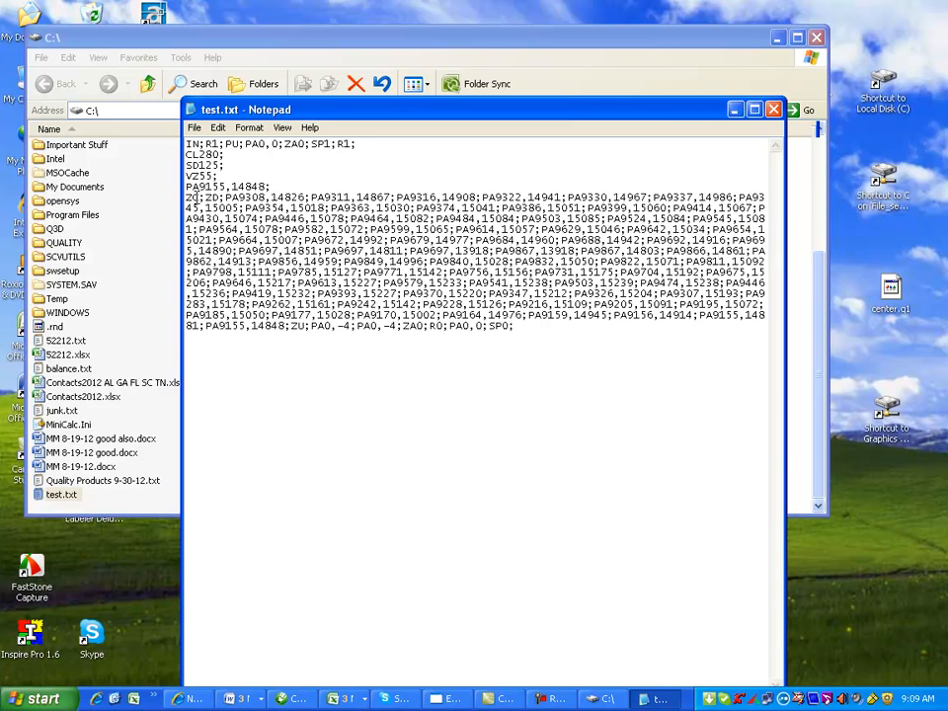
click(201, 198)
key(Return)
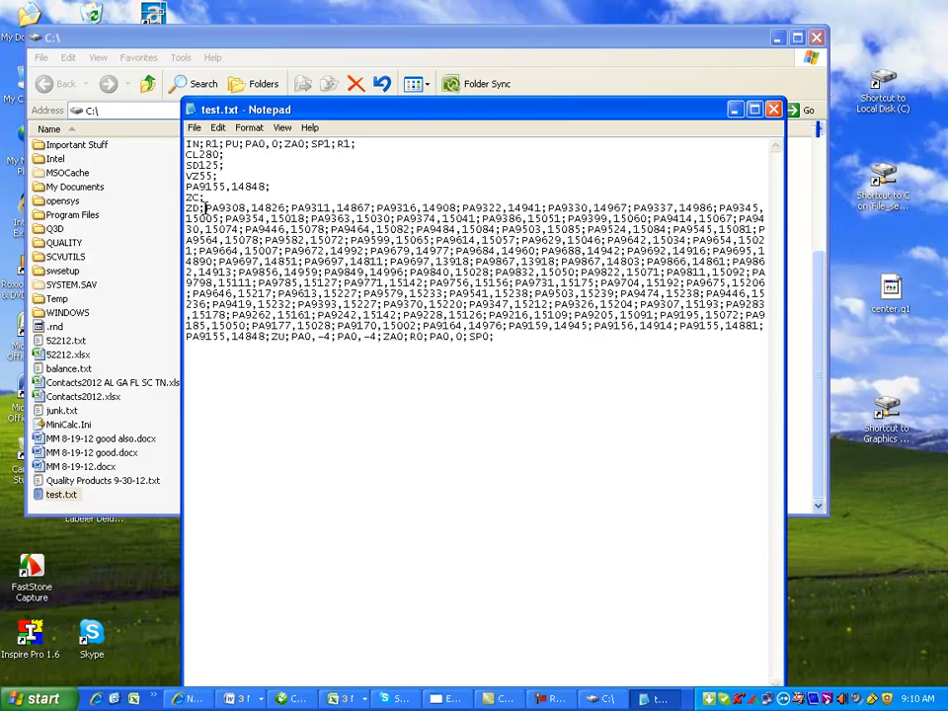
key(Return)
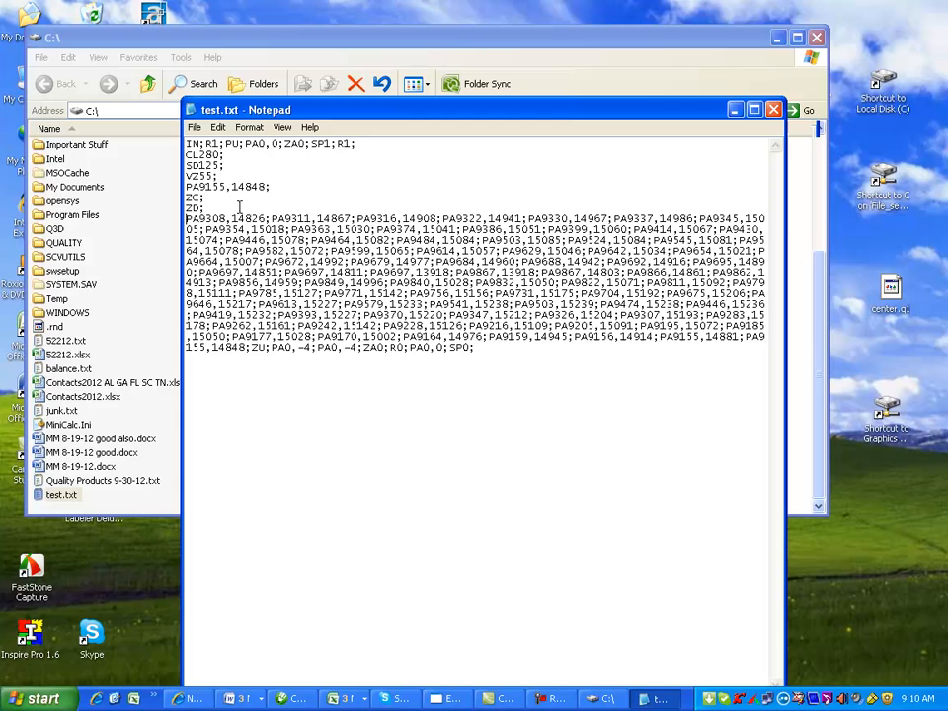
Insert line breaks before the coordinates PA9311,14867 and PA9322,14941, and before the closing ZA0;R0;PA0,0;SP0; commands.
click(271, 220)
key(Return)
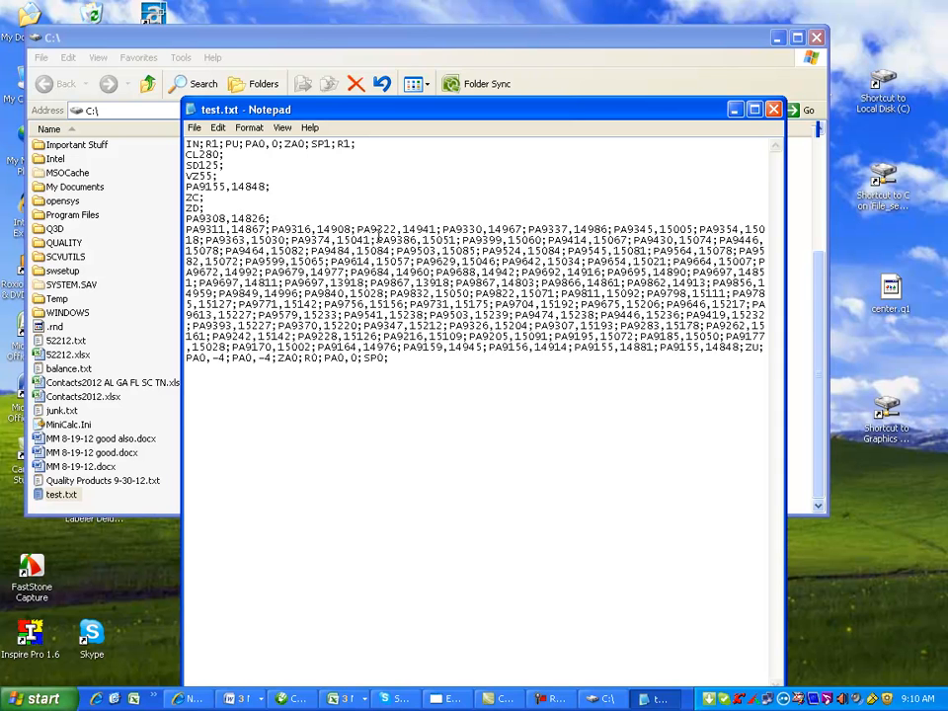
click(358, 229)
key(Return)
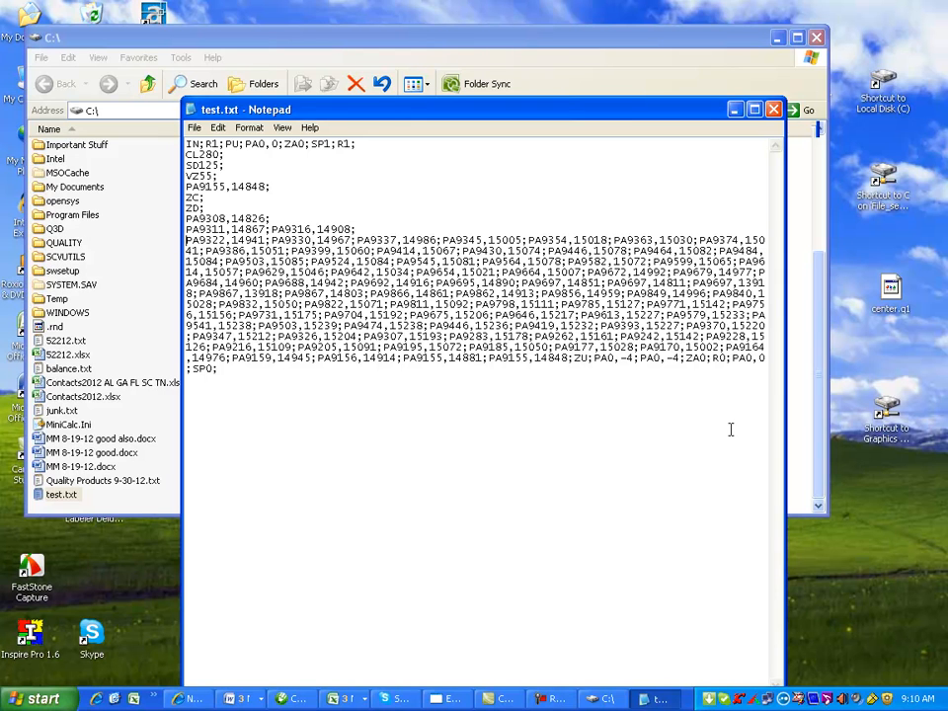
click(683, 358)
key(Return)
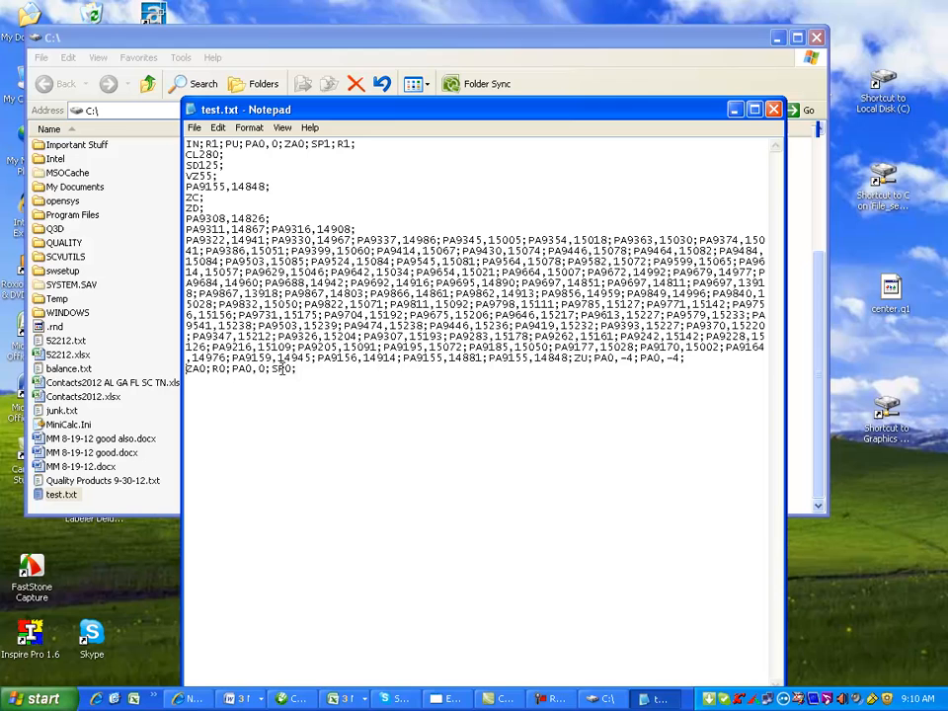
click(306, 369)
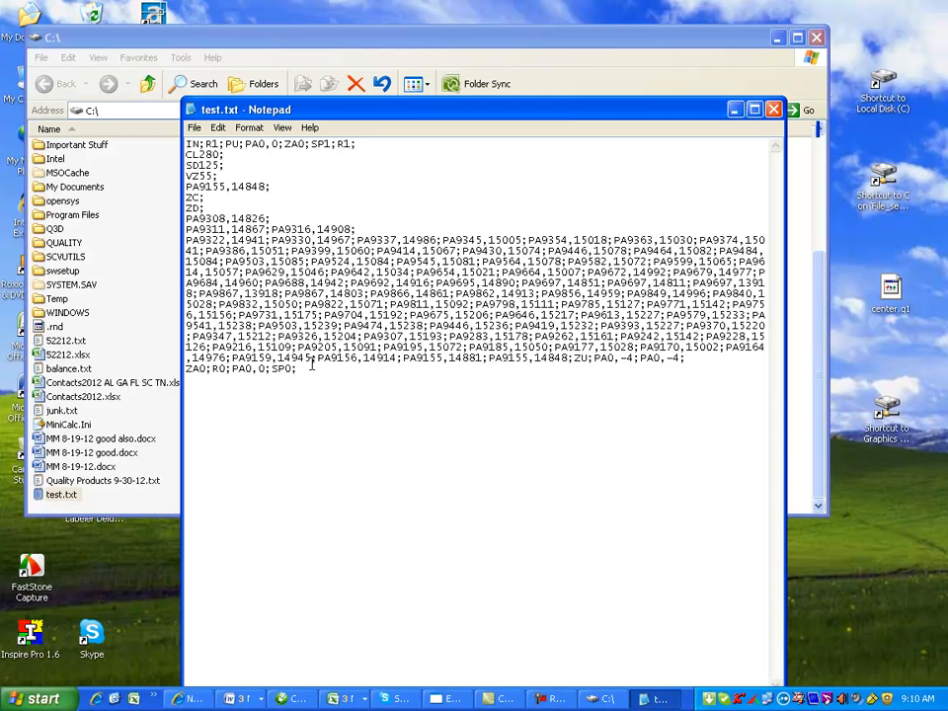